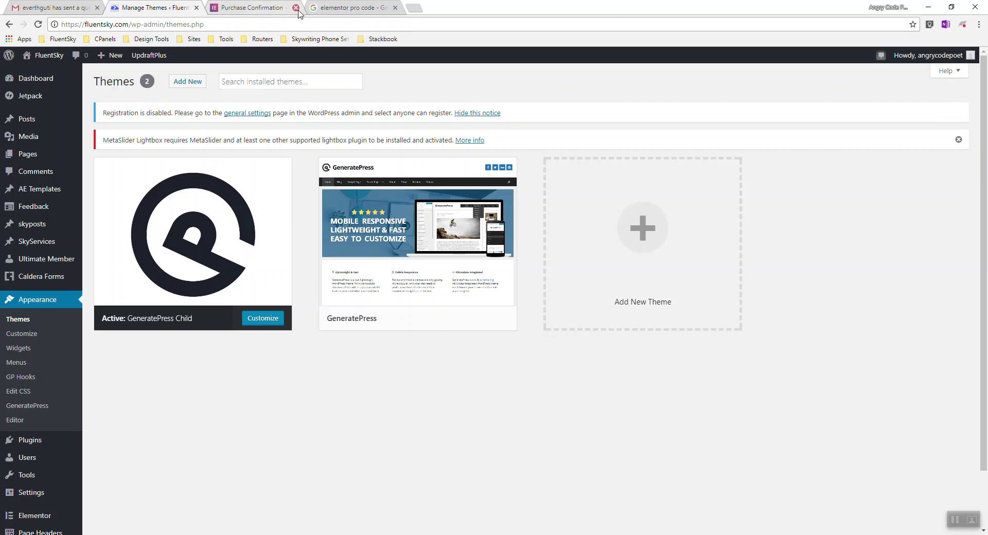
Close the Purchase Confirmation, elementor pro code and Gmail tabs, keeping Manage Themes
{"action": "left_click", "coordinate": [296, 8]}
{"action": "left_click", "coordinate": [296, 8]}
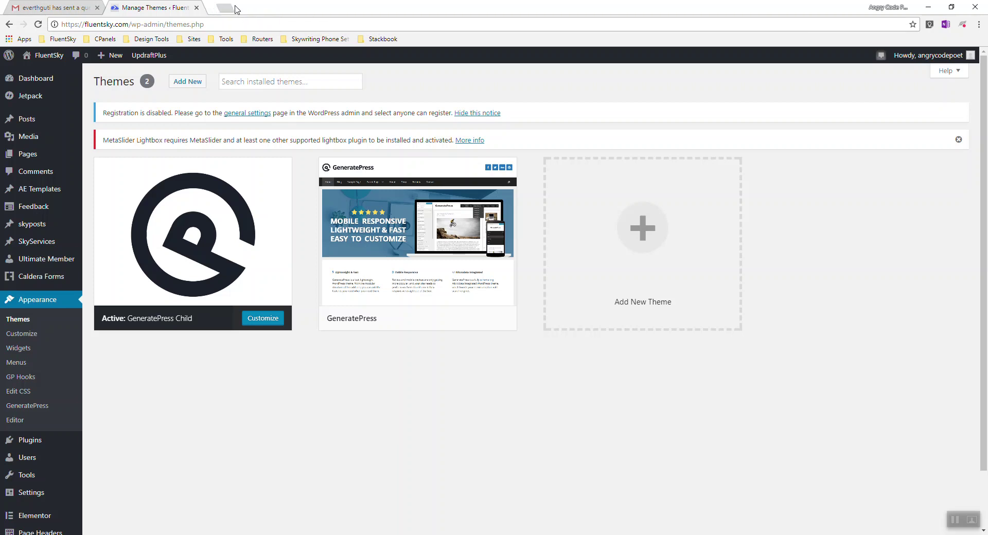
{"action": "left_click", "coordinate": [96, 8]}
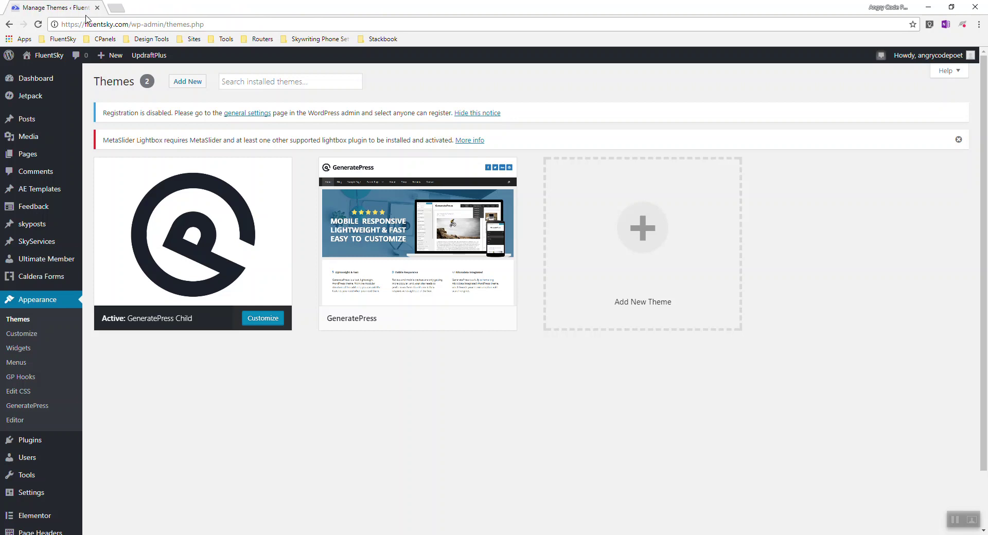
{"action": "mouse_move", "coordinate": [360, 307]}
{"action": "mouse_move", "coordinate": [190, 237]}
Bring the FluentSky Edge window forward, shorten it to phone size and open its mobile menu
{"action": "key", "text": "alt+Tab"}
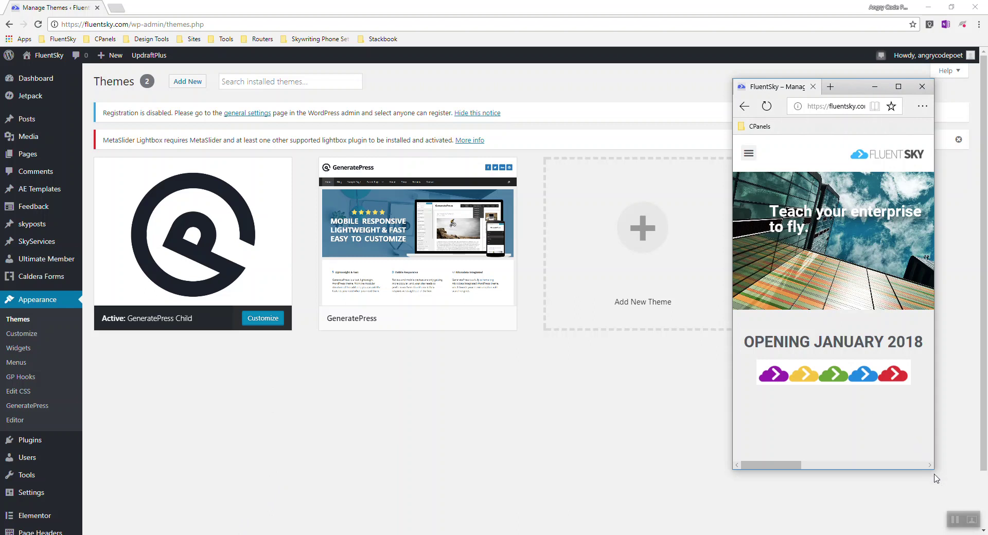
{"action": "left_click_drag", "start_coordinate": [934, 472], "coordinate": [933, 322]}
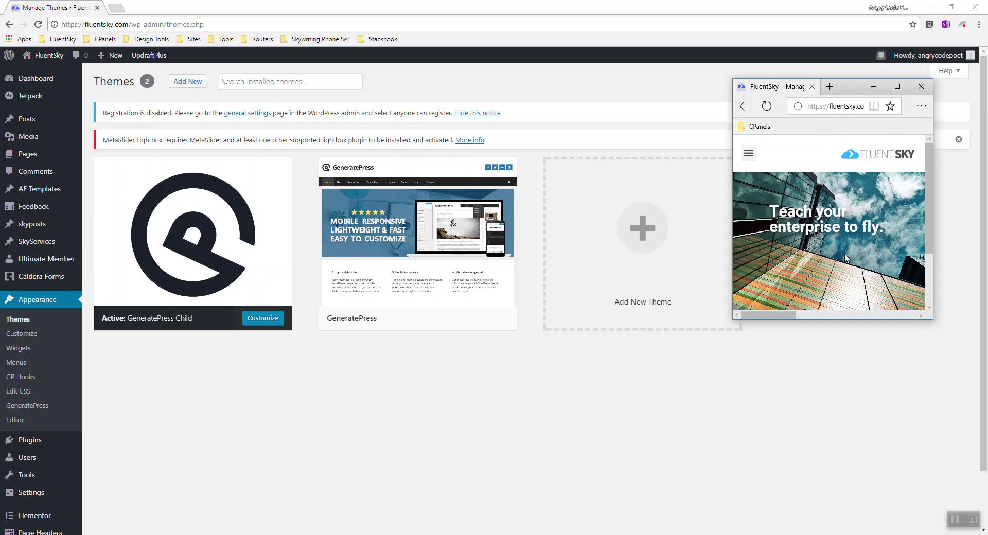
{"action": "scroll", "coordinate": [833, 249], "scroll_direction": "down", "scroll_amount": 2}
{"action": "scroll", "coordinate": [829, 244], "scroll_direction": "up", "scroll_amount": 2}
{"action": "scroll", "coordinate": [830, 246], "scroll_direction": "down", "scroll_amount": 2}
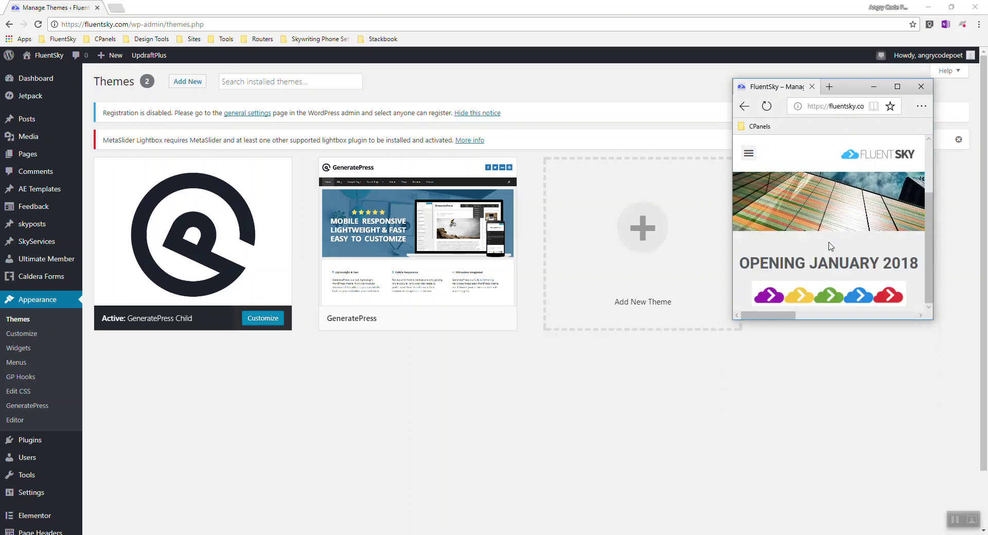
{"action": "scroll", "coordinate": [830, 247], "scroll_direction": "up", "scroll_amount": 2}
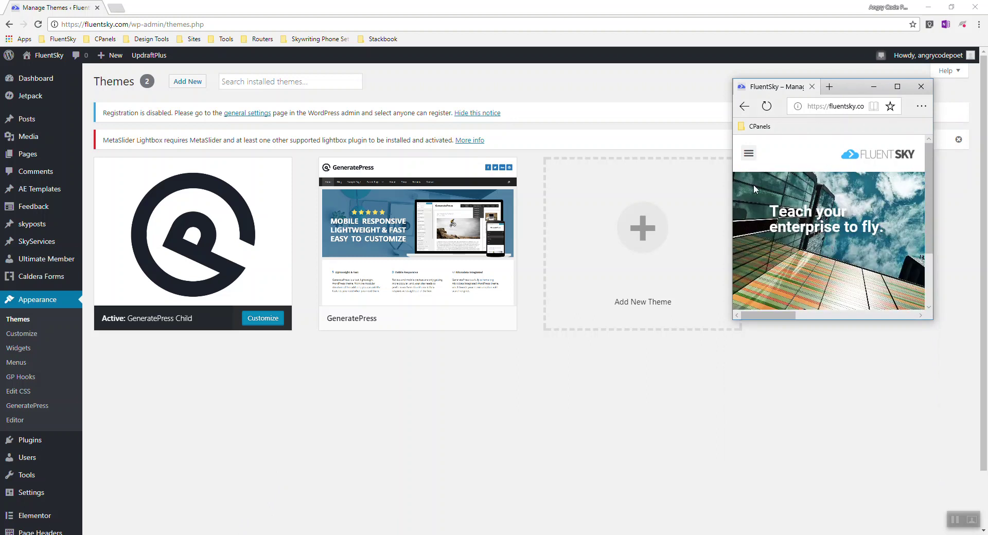
{"action": "left_click", "coordinate": [749, 157]}
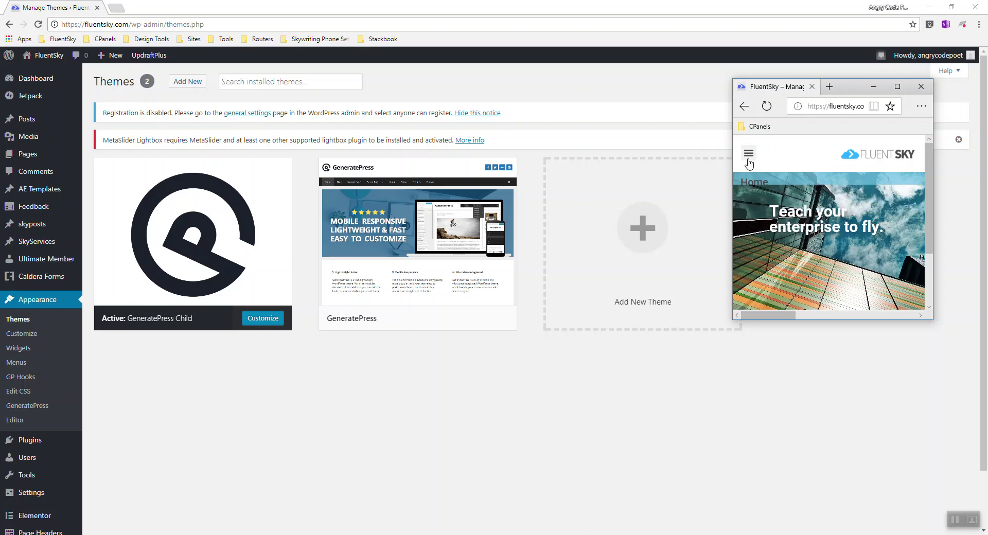
Widen the FluentSky window to desktop layout, then shrink it to mobile width on the right
{"action": "left_click_drag", "start_coordinate": [863, 89], "coordinate": [314, 92]}
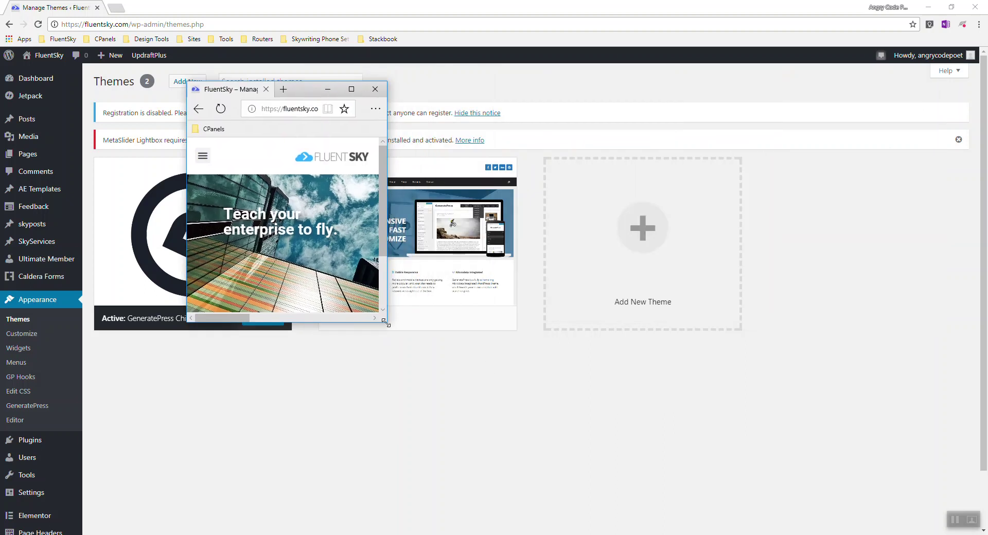
{"action": "left_click_drag", "start_coordinate": [386, 323], "coordinate": [805, 415]}
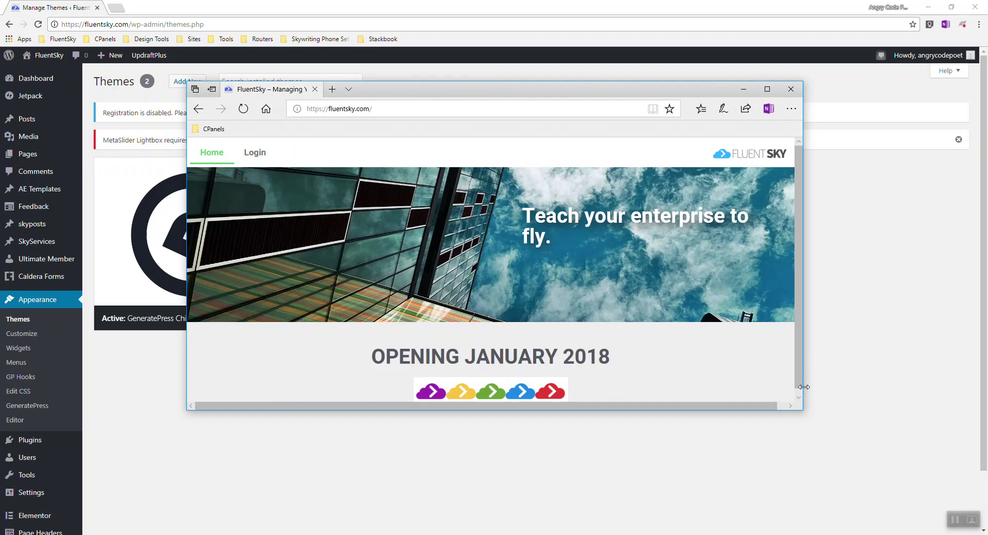
{"action": "scroll", "coordinate": [478, 286], "scroll_direction": "down", "scroll_amount": 1}
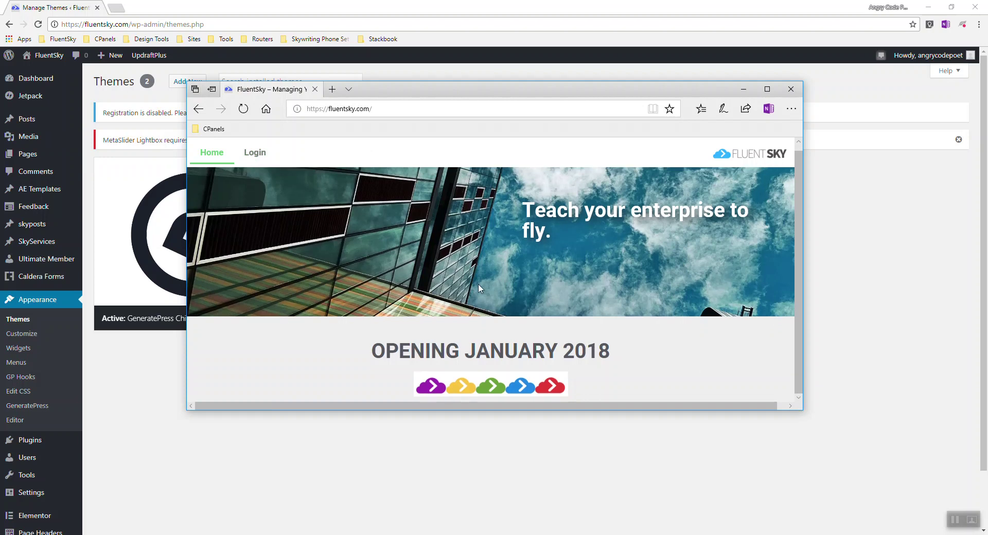
{"action": "scroll", "coordinate": [478, 288], "scroll_direction": "up", "scroll_amount": 1}
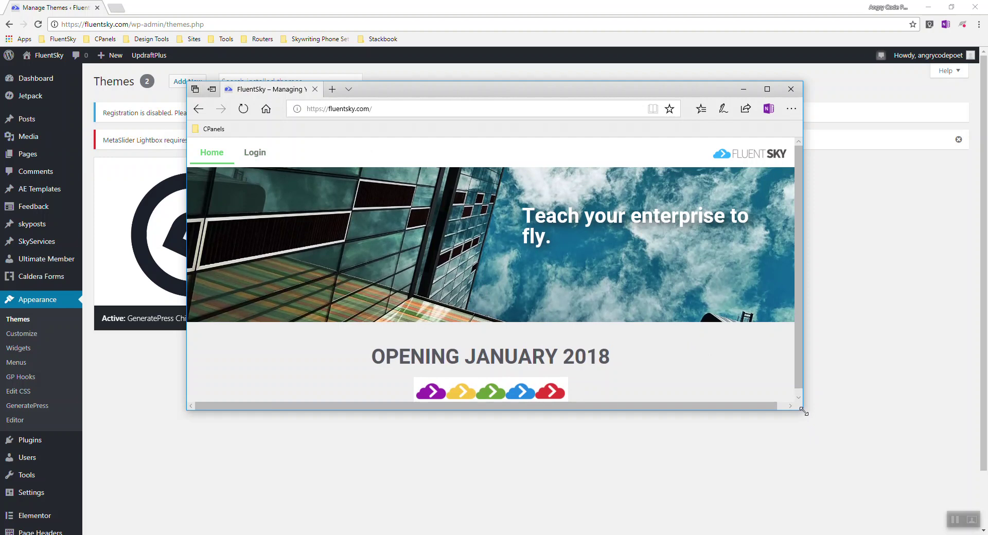
{"action": "left_click_drag", "start_coordinate": [803, 410], "coordinate": [408, 398]}
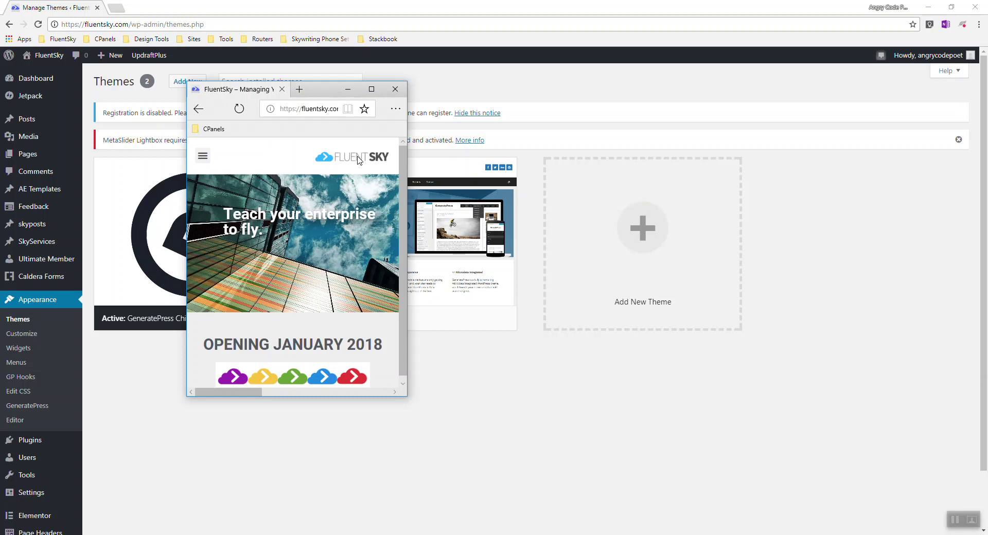
{"action": "left_click_drag", "start_coordinate": [327, 90], "coordinate": [822, 118]}
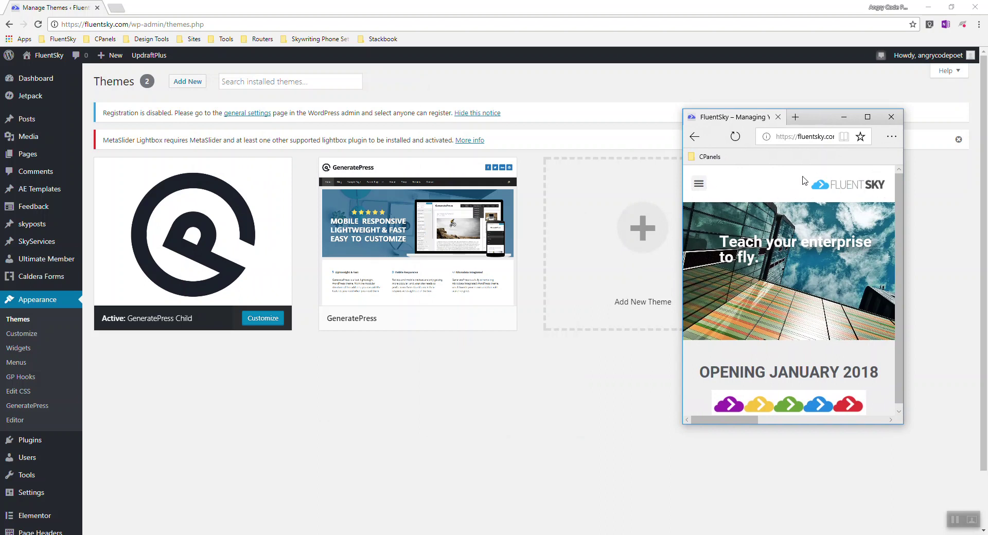
{"action": "left_click", "coordinate": [703, 185]}
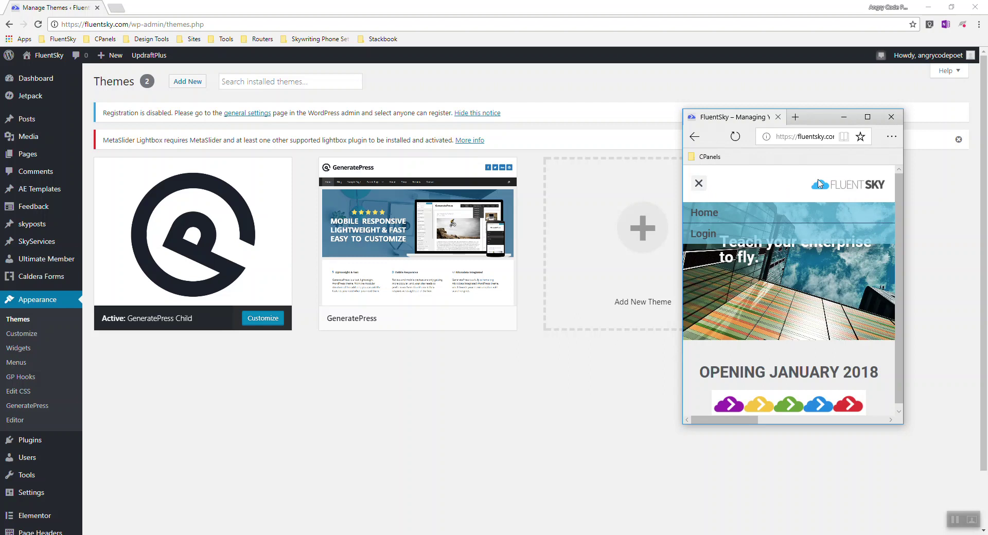
{"action": "left_click", "coordinate": [699, 183]}
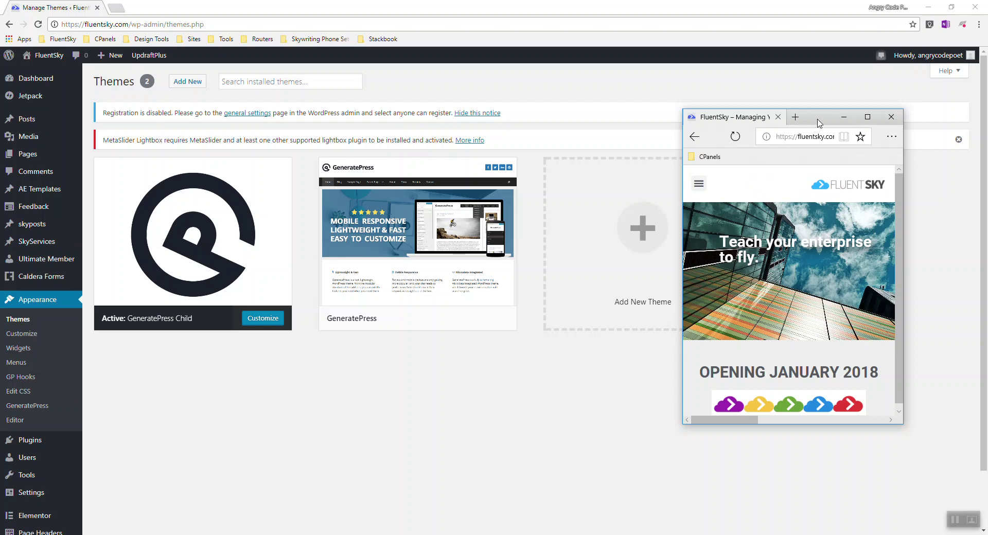
Shorten the FluentSky preview to header and hero image, then open and close its mobile menu
{"action": "left_click_drag", "start_coordinate": [819, 123], "coordinate": [826, 133]}
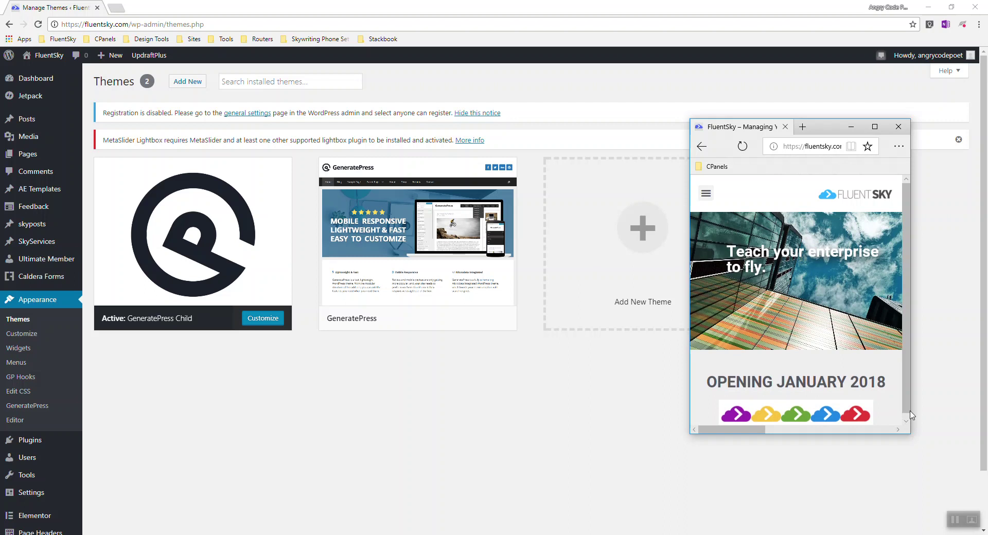
{"action": "left_click_drag", "start_coordinate": [908, 438], "coordinate": [909, 351]}
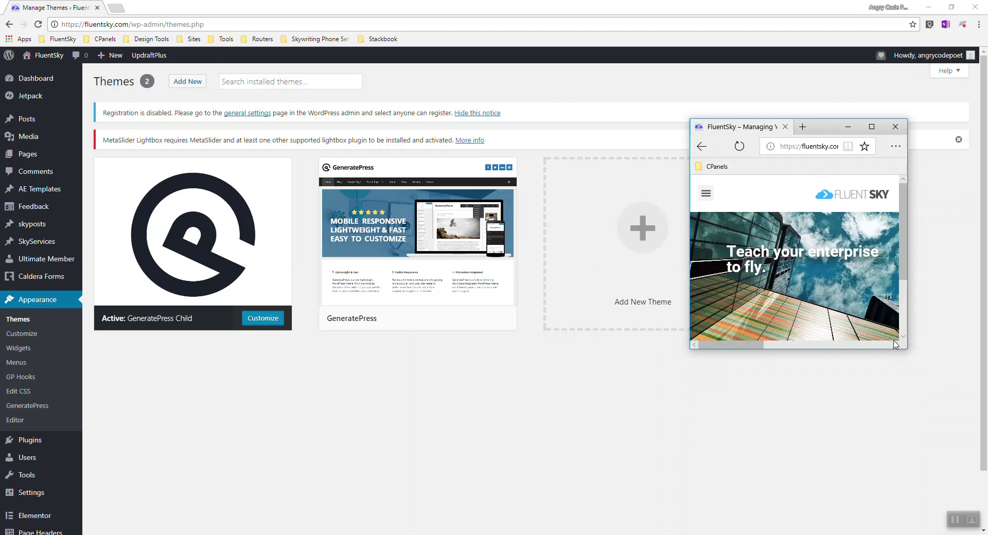
{"action": "scroll", "coordinate": [769, 287], "scroll_direction": "down", "scroll_amount": 3}
{"action": "scroll", "coordinate": [769, 287], "scroll_direction": "up", "scroll_amount": 3}
{"action": "left_click", "coordinate": [707, 194]}
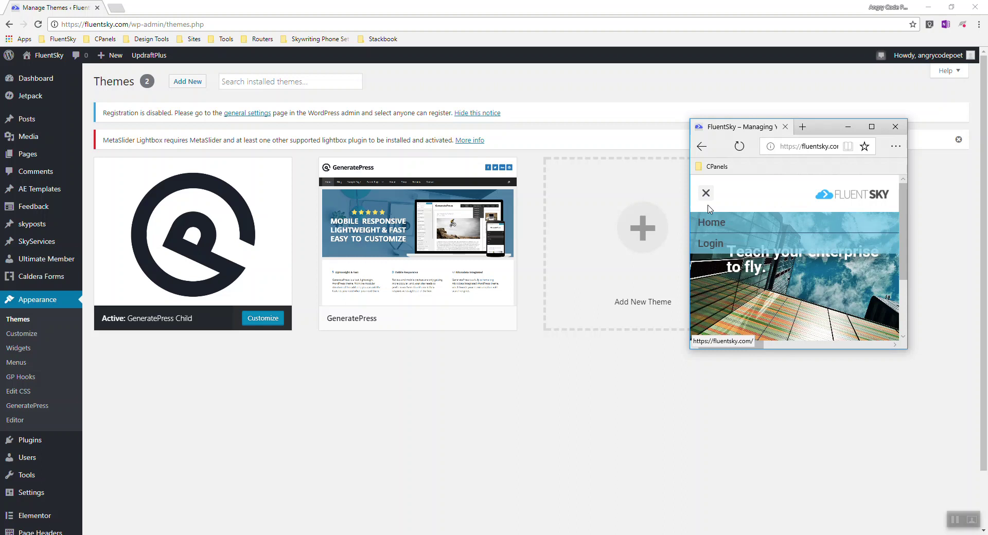
{"action": "left_click", "coordinate": [708, 193]}
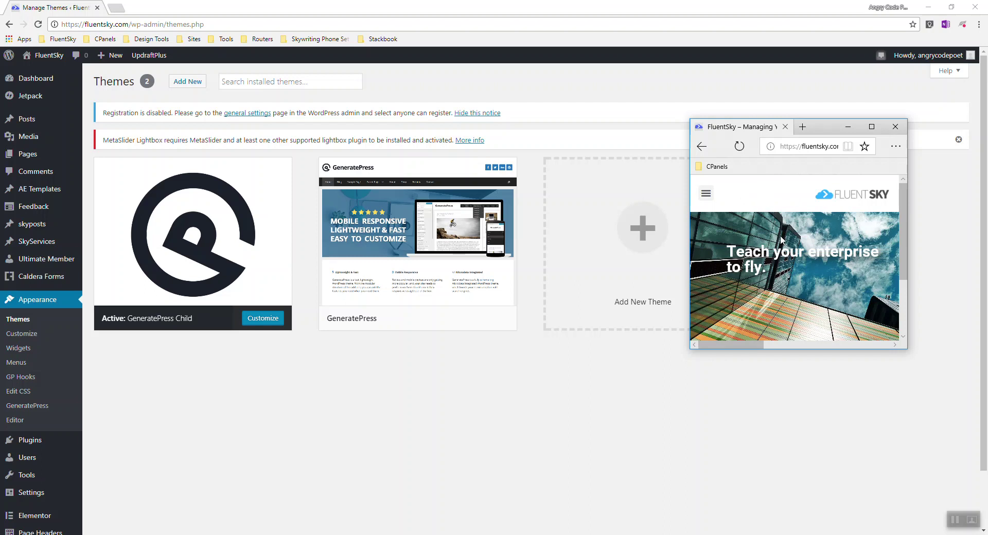
Review the Before Header hook's shortcode in GP Hooks, then go to the Installed Plugins list
{"action": "left_click", "coordinate": [343, 386]}
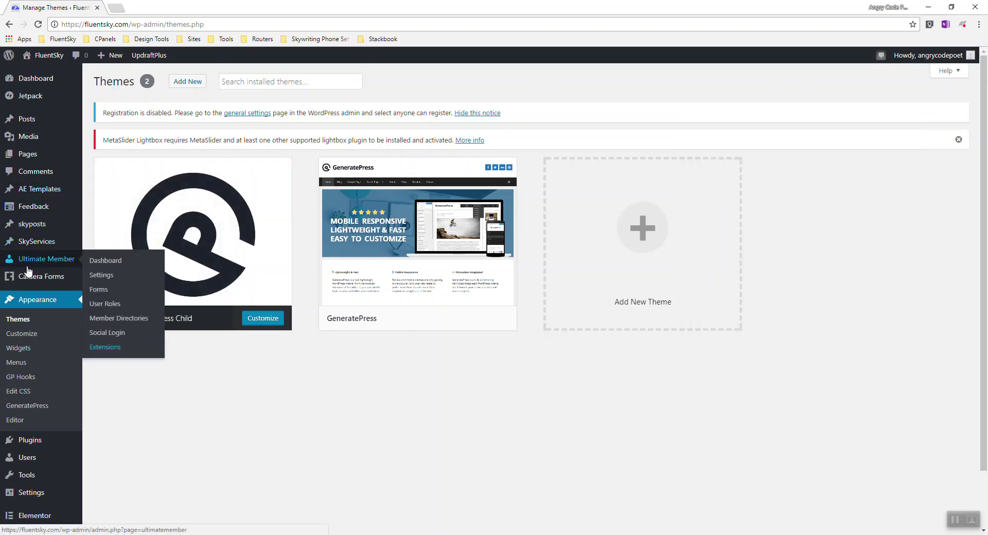
{"action": "left_click", "coordinate": [23, 382]}
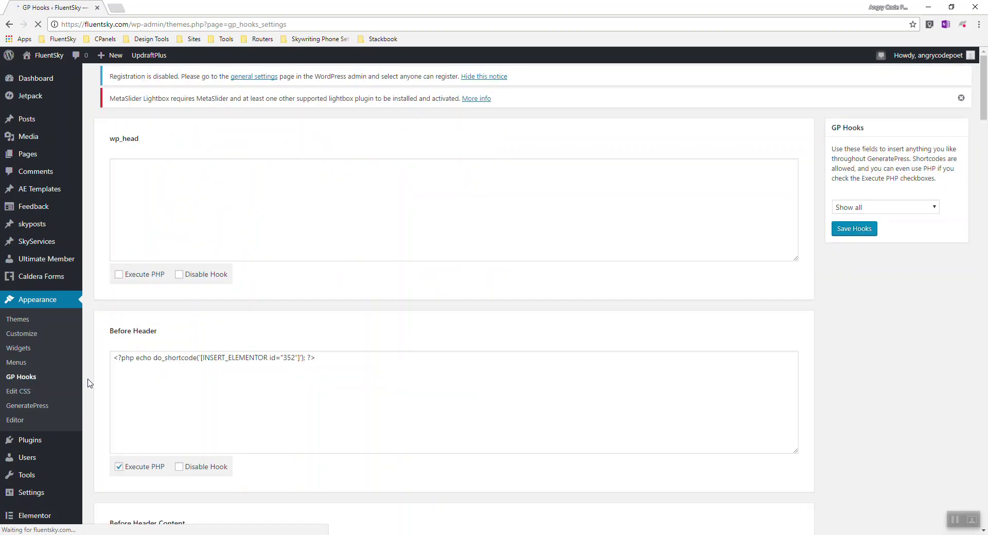
{"action": "scroll", "coordinate": [197, 203], "scroll_direction": "down", "scroll_amount": 2}
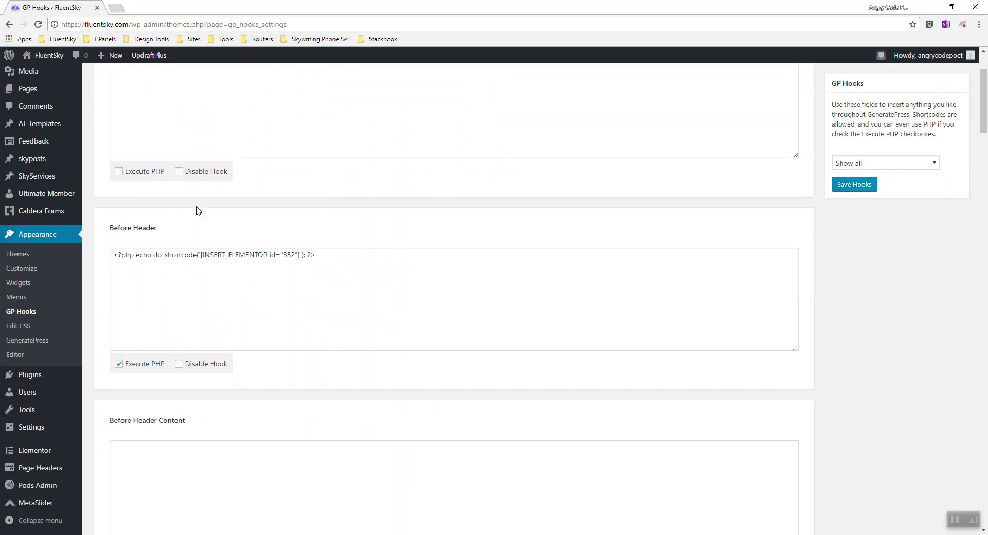
{"action": "scroll", "coordinate": [198, 212], "scroll_direction": "down", "scroll_amount": 2}
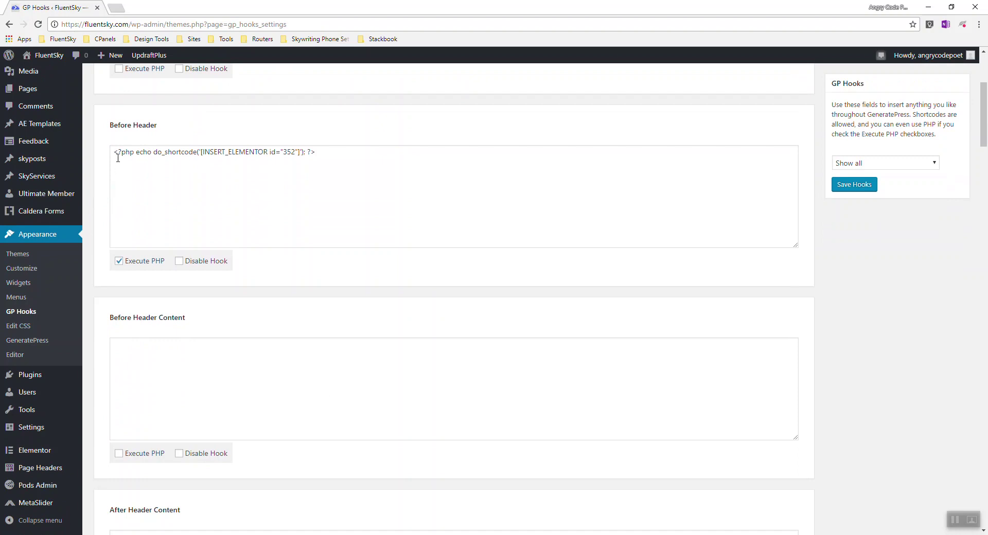
{"action": "left_click", "coordinate": [31, 374]}
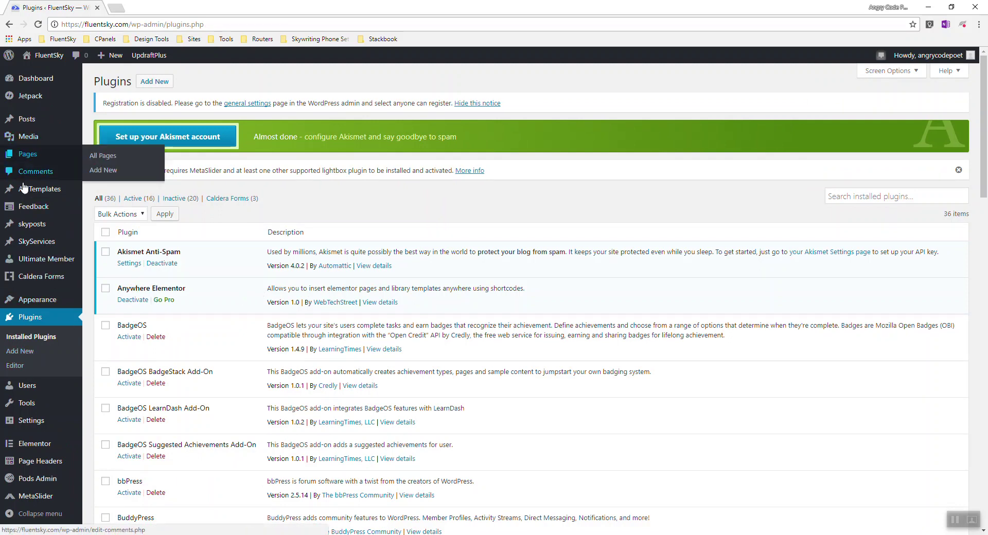
Open the MasterMenu template (shortcode id 352) from All AE Templates for editing
{"action": "mouse_move", "coordinate": [23, 189]}
{"action": "left_click", "coordinate": [113, 192]}
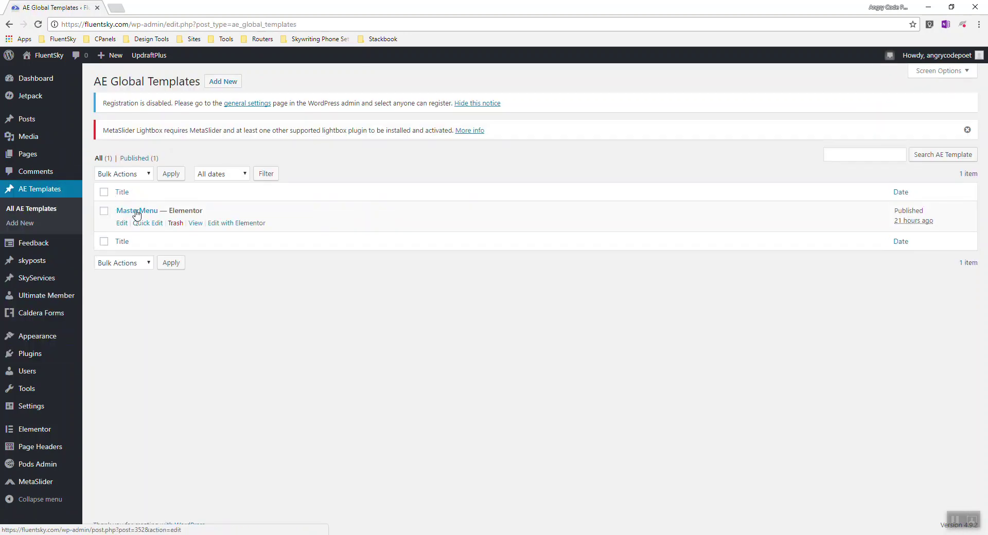
{"action": "left_click", "coordinate": [137, 211]}
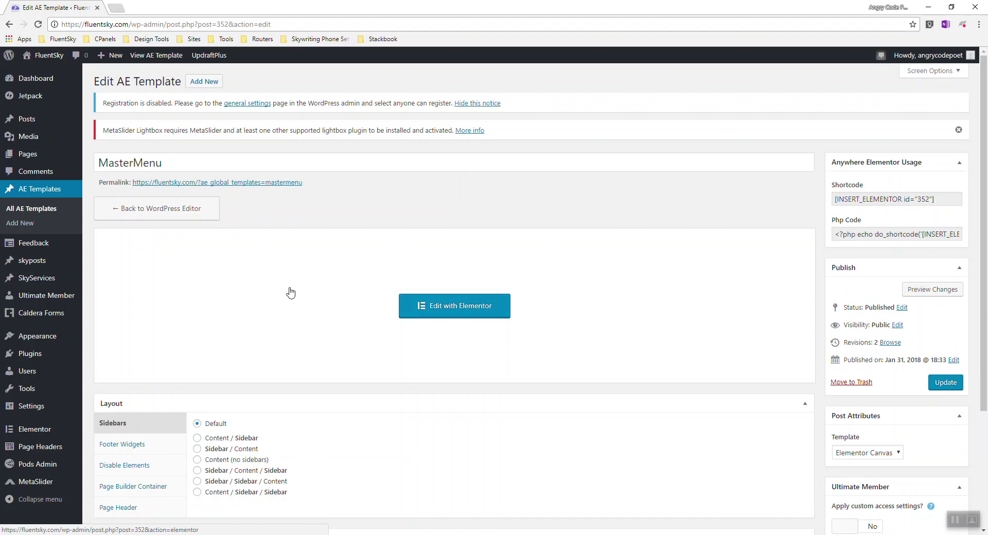
Launch Elementor on the MasterMenu template with Edit with Elementor
{"action": "left_click", "coordinate": [461, 312]}
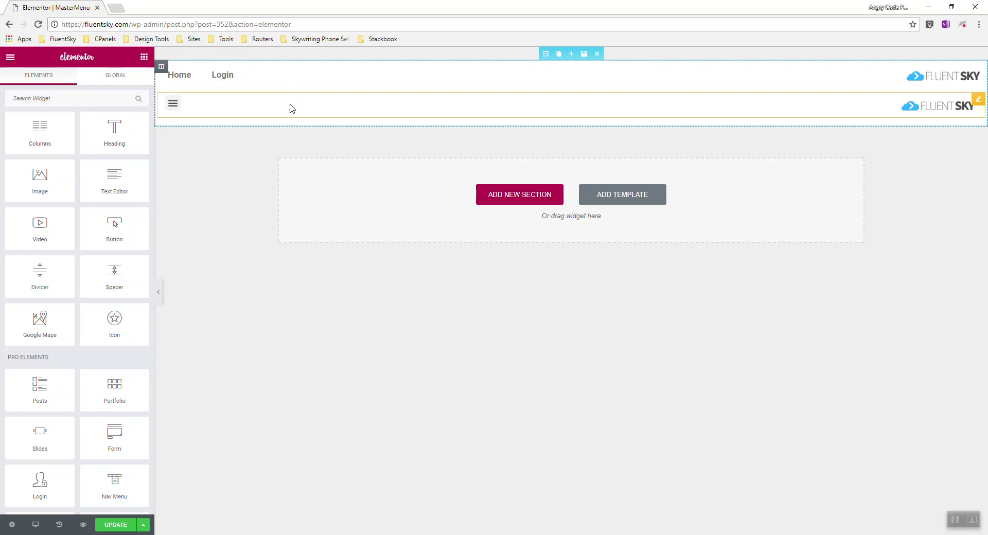
Review the three saved widgets on the GLOBAL tab, then bring up Elementor's main menu
{"action": "left_click", "coordinate": [109, 81]}
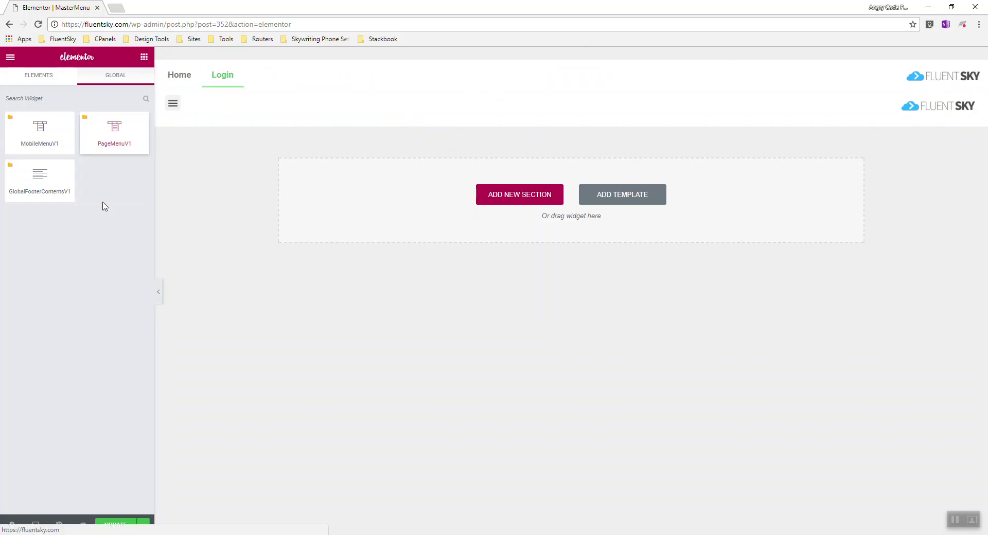
{"action": "left_click", "coordinate": [10, 59]}
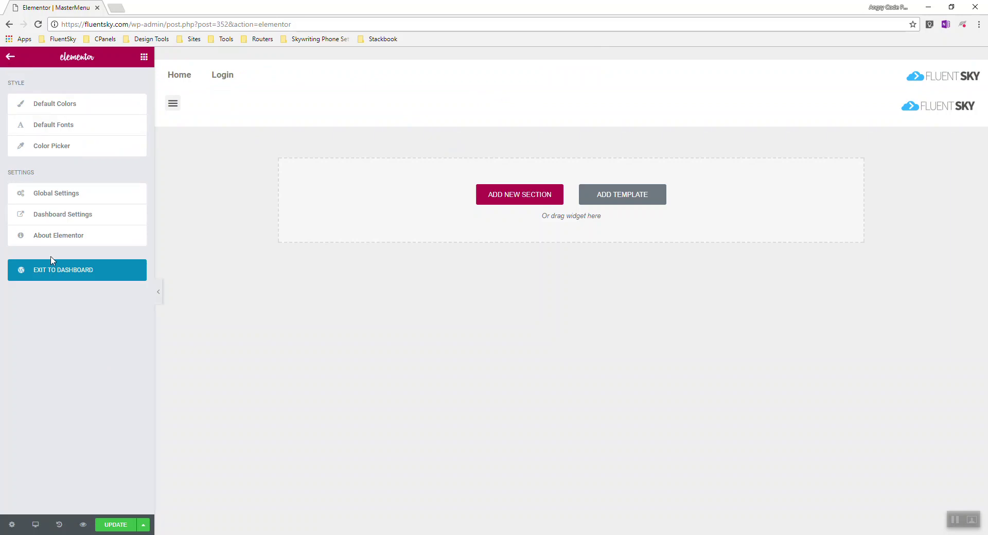
Exit Elementor to the dashboard, confirming Leave, back to the MasterMenu template edit screen
{"action": "left_click", "coordinate": [52, 278]}
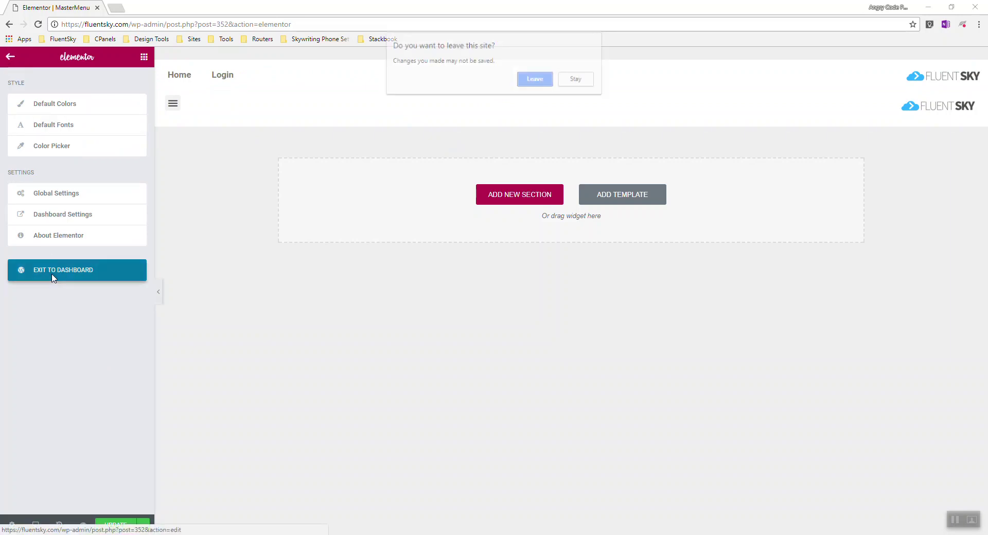
{"action": "left_click", "coordinate": [543, 82]}
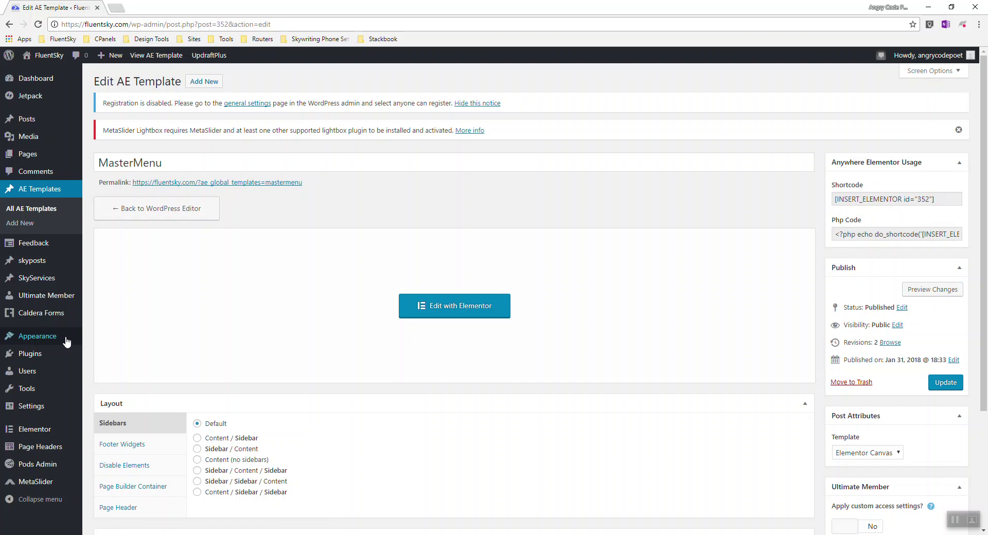
Open Appearance > GP Hooks and check the Before Header hook holds [INSERT_ELEMENTOR id="352"] with PHP enabled
{"action": "mouse_move", "coordinate": [26, 252]}
{"action": "mouse_move", "coordinate": [56, 341]}
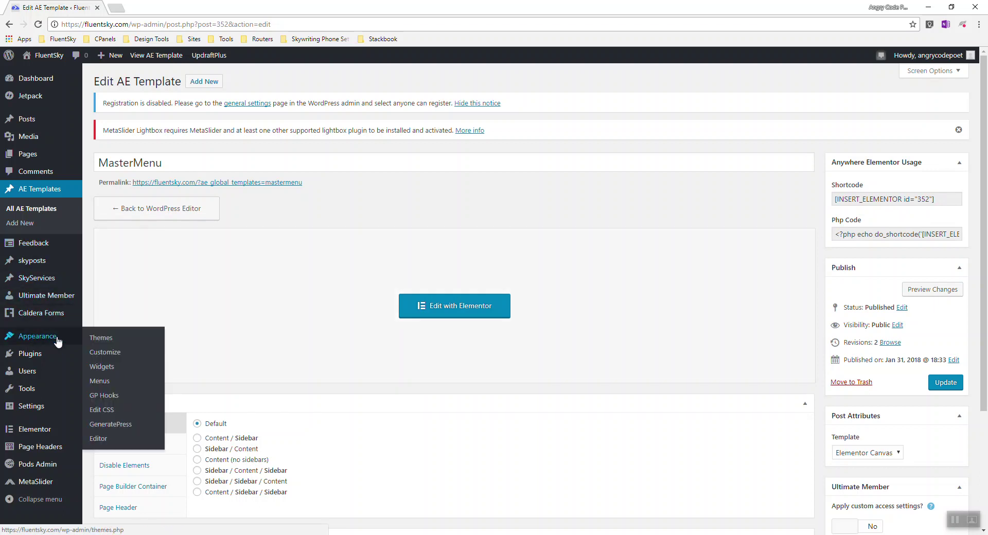
{"action": "left_click", "coordinate": [106, 395]}
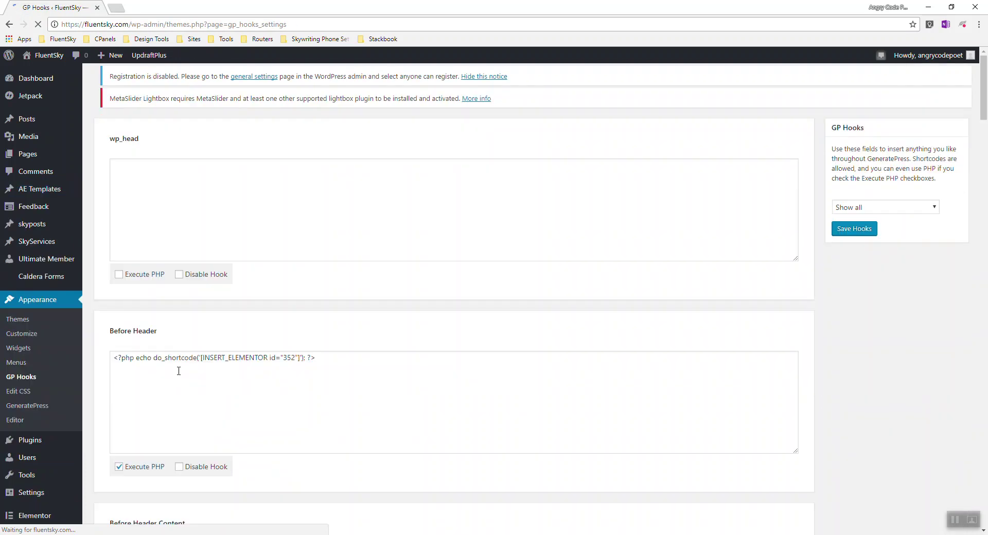
{"action": "scroll", "coordinate": [183, 297], "scroll_direction": "down", "scroll_amount": 8}
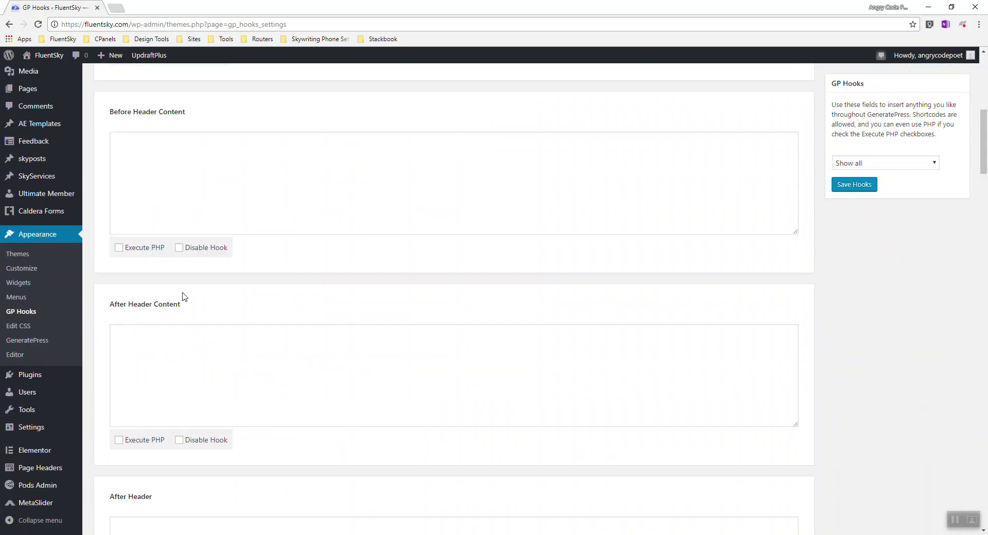
{"action": "scroll", "coordinate": [198, 241], "scroll_direction": "up", "scroll_amount": 5}
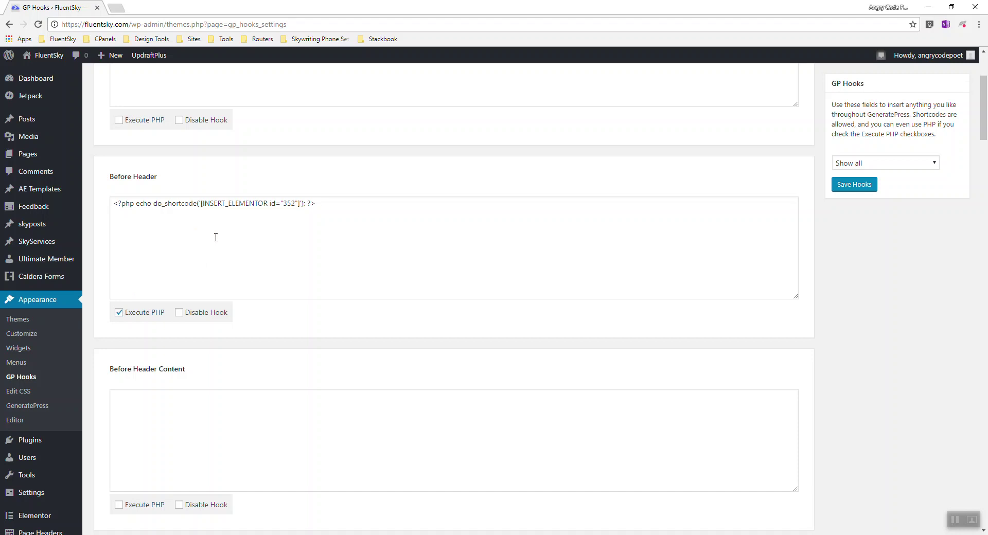
{"action": "scroll", "coordinate": [408, 239], "scroll_direction": "down", "scroll_amount": 4}
{"action": "scroll", "coordinate": [407, 239], "scroll_direction": "up", "scroll_amount": 3}
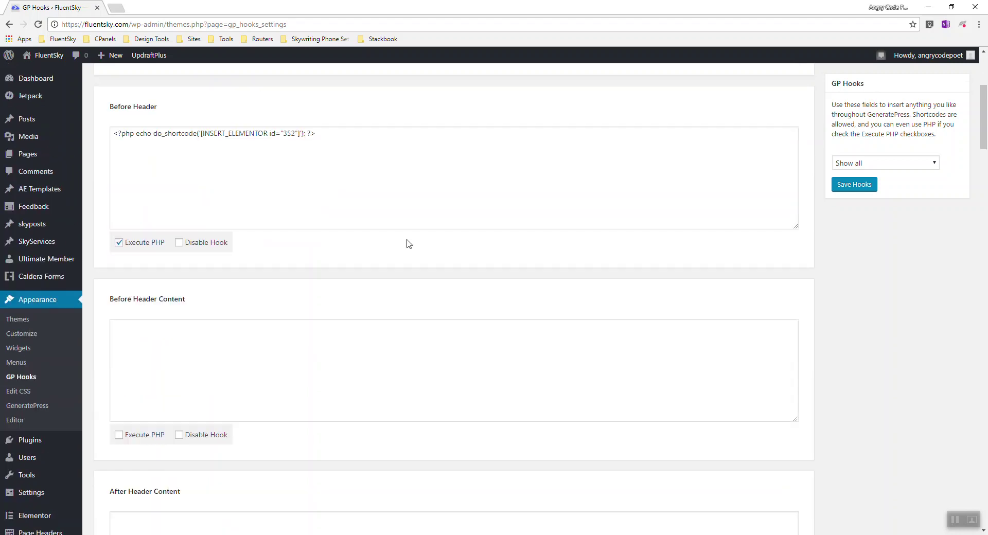
{"action": "scroll", "coordinate": [407, 240], "scroll_direction": "up", "scroll_amount": 4}
{"action": "scroll", "coordinate": [408, 240], "scroll_direction": "down", "scroll_amount": 4}
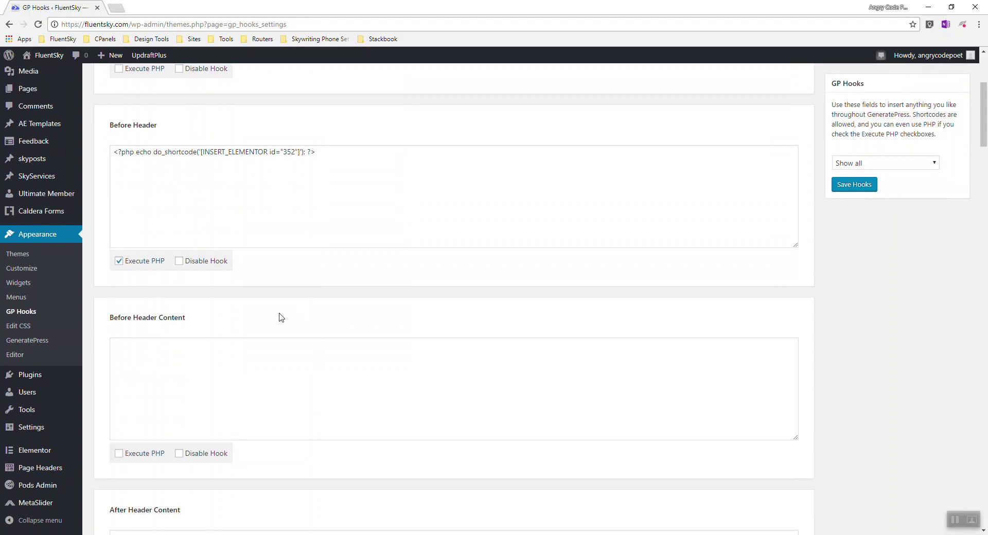
{"action": "scroll", "coordinate": [278, 315], "scroll_direction": "down", "scroll_amount": 3}
{"action": "scroll", "coordinate": [280, 311], "scroll_direction": "up", "scroll_amount": 2}
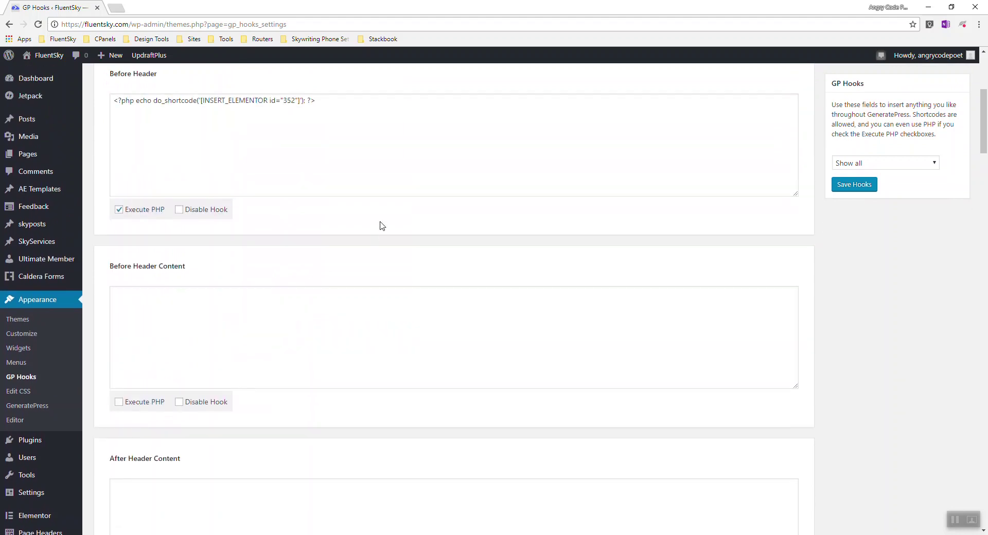
{"action": "scroll", "coordinate": [380, 221], "scroll_direction": "up", "scroll_amount": 5}
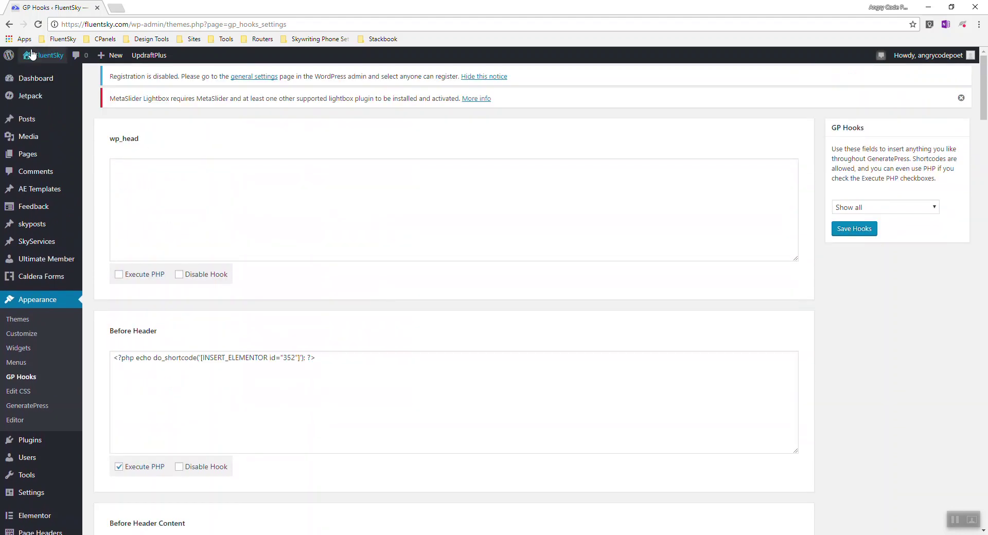
Visit the FluentSky home page to check the Home/Login header, then launch the Customizer
{"action": "mouse_move", "coordinate": [41, 56]}
{"action": "left_click", "coordinate": [36, 76]}
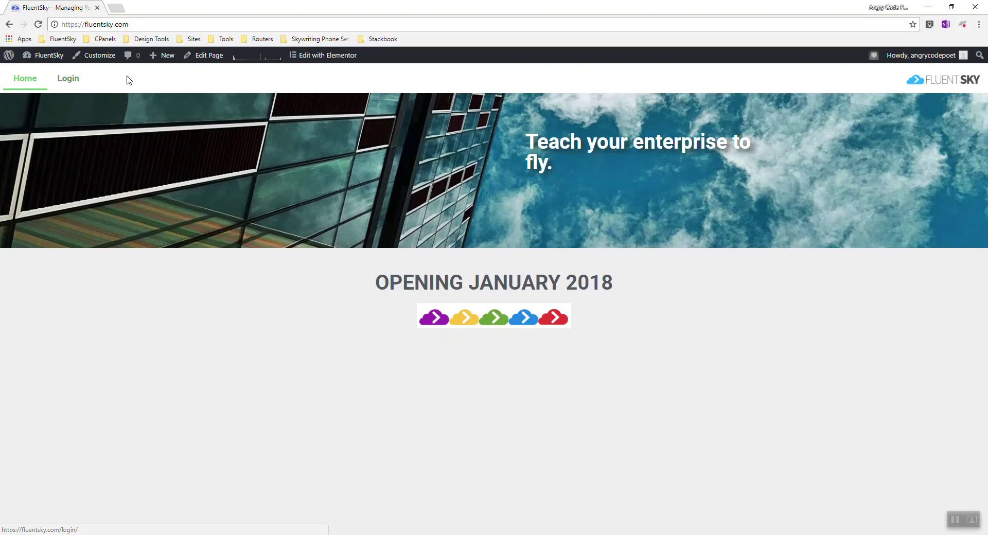
{"action": "left_click", "coordinate": [101, 59]}
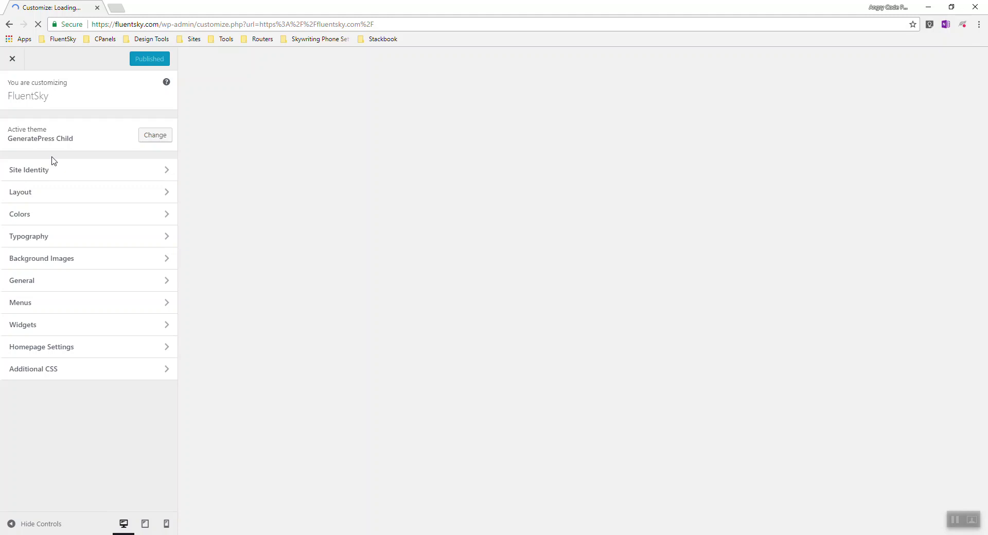
Open Additional CSS and highlight the .site-header rule and its display: none declaration
{"action": "left_click", "coordinate": [33, 370]}
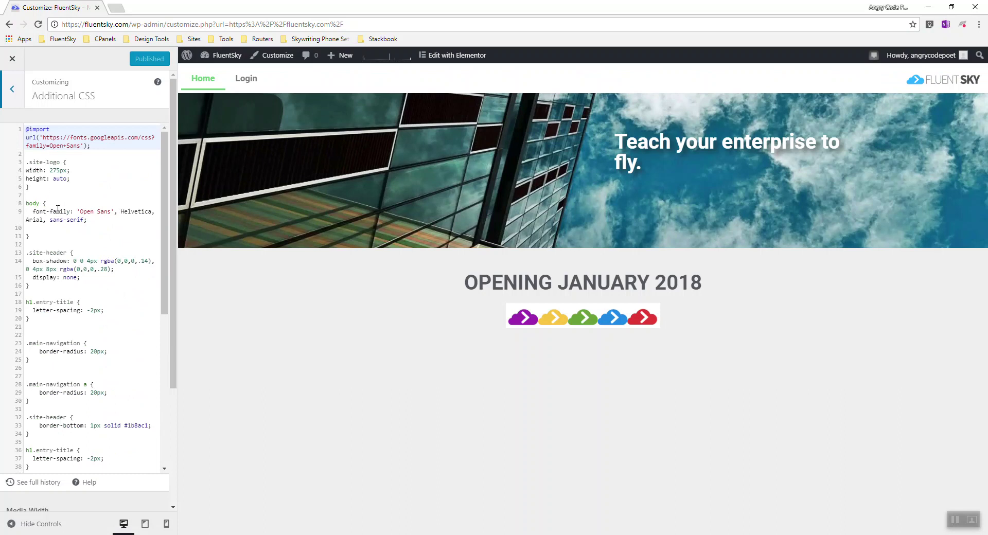
{"action": "left_click_drag", "start_coordinate": [33, 289], "coordinate": [23, 256]}
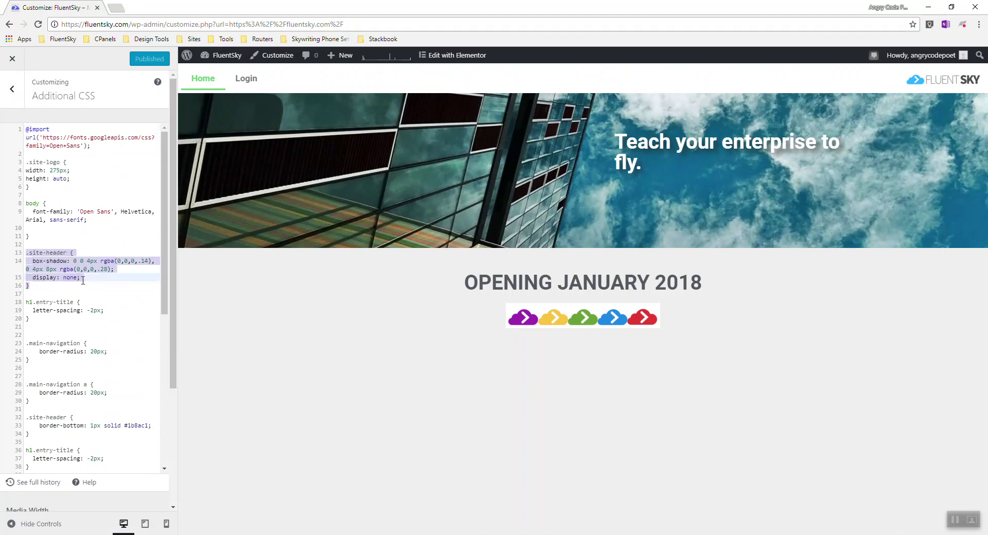
{"action": "left_click", "coordinate": [32, 278]}
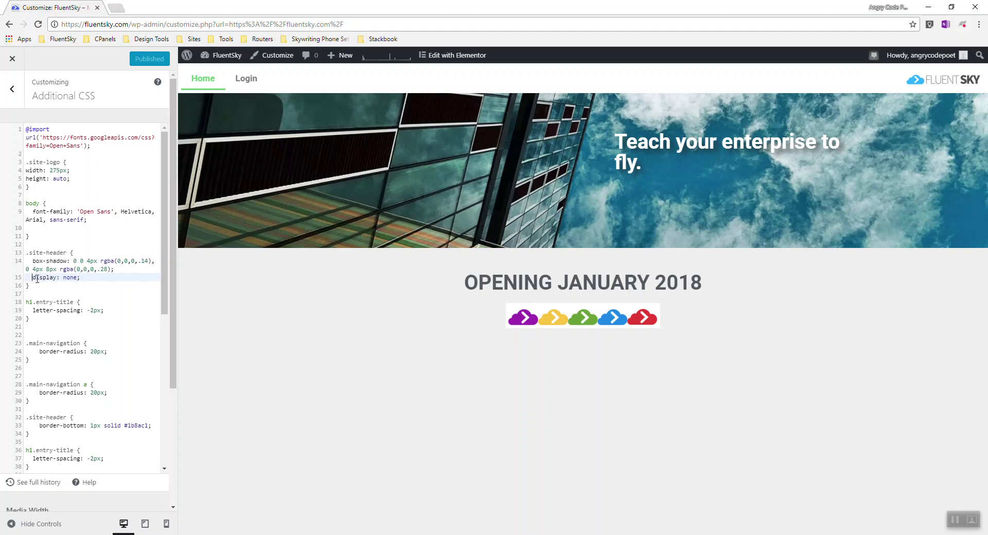
{"action": "left_click_drag", "start_coordinate": [37, 280], "coordinate": [81, 280]}
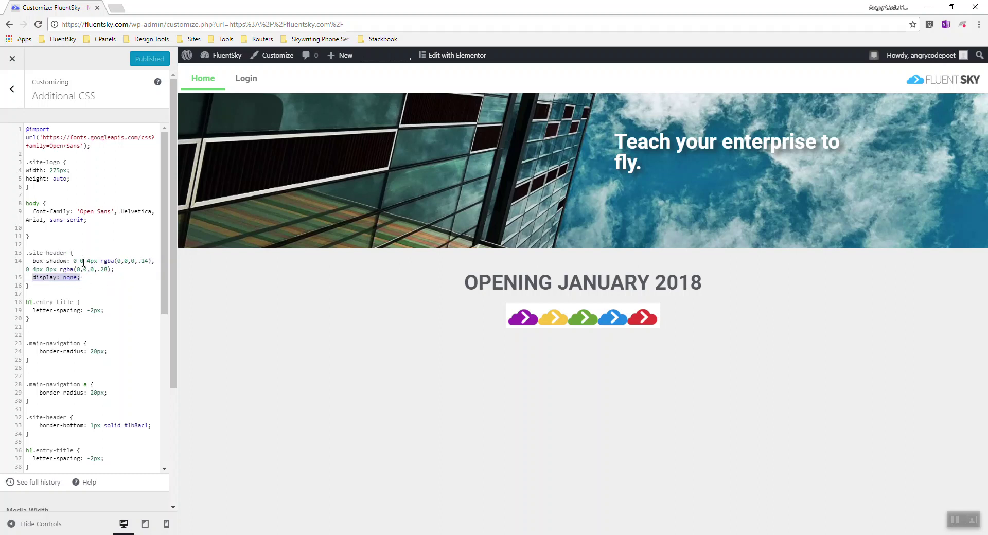